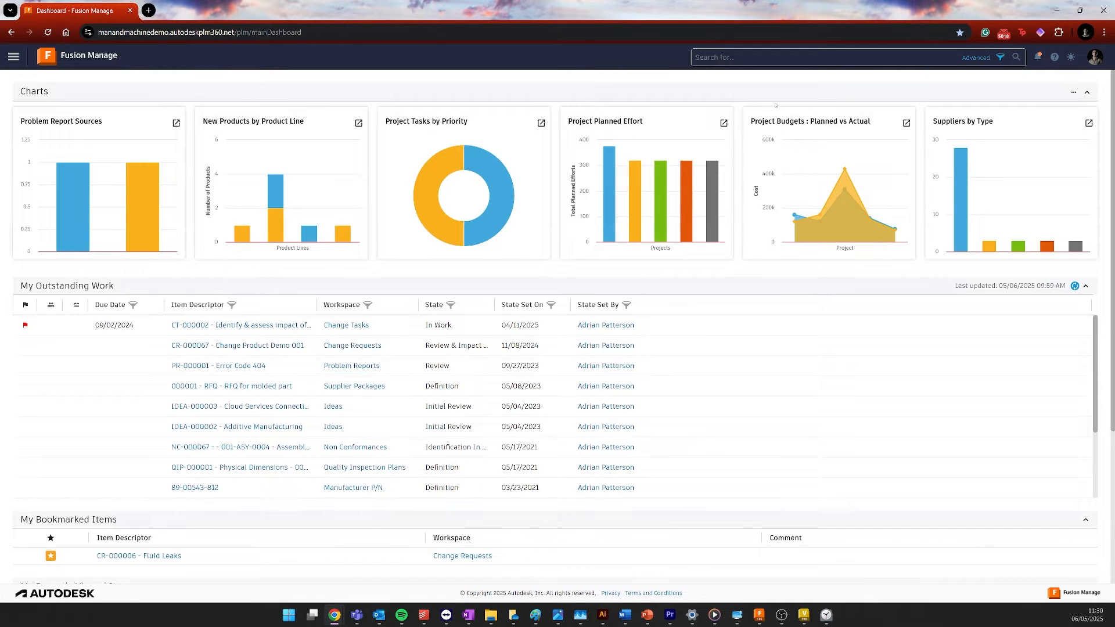
Step: Open the personal delegations from the user profile and create a new delegation named "Annual Leave"
left_click(1091, 61)
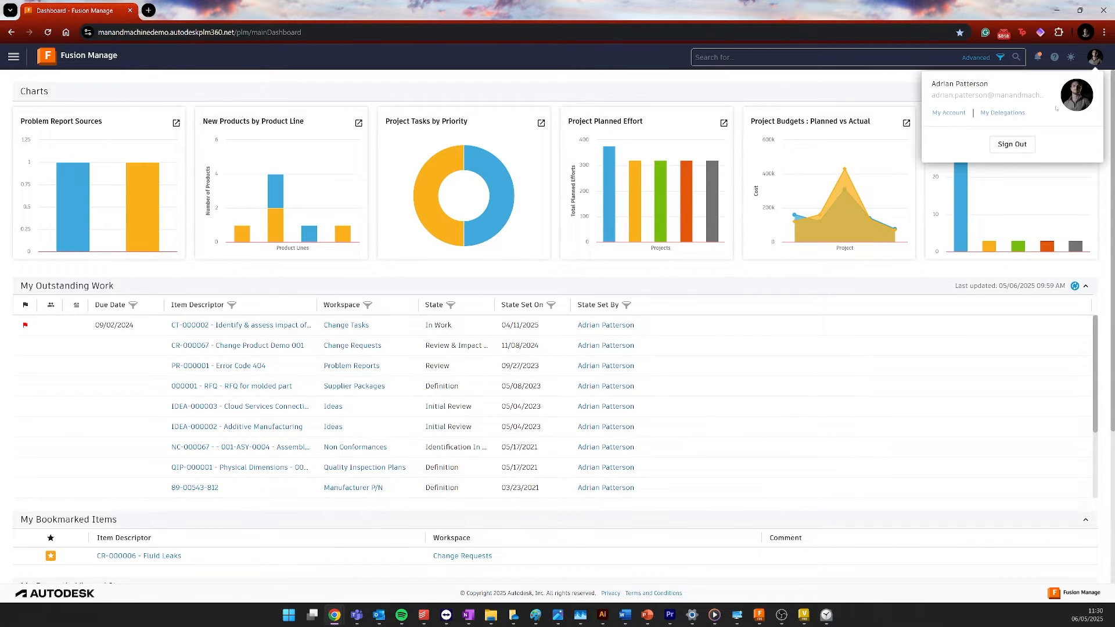
left_click(1004, 113)
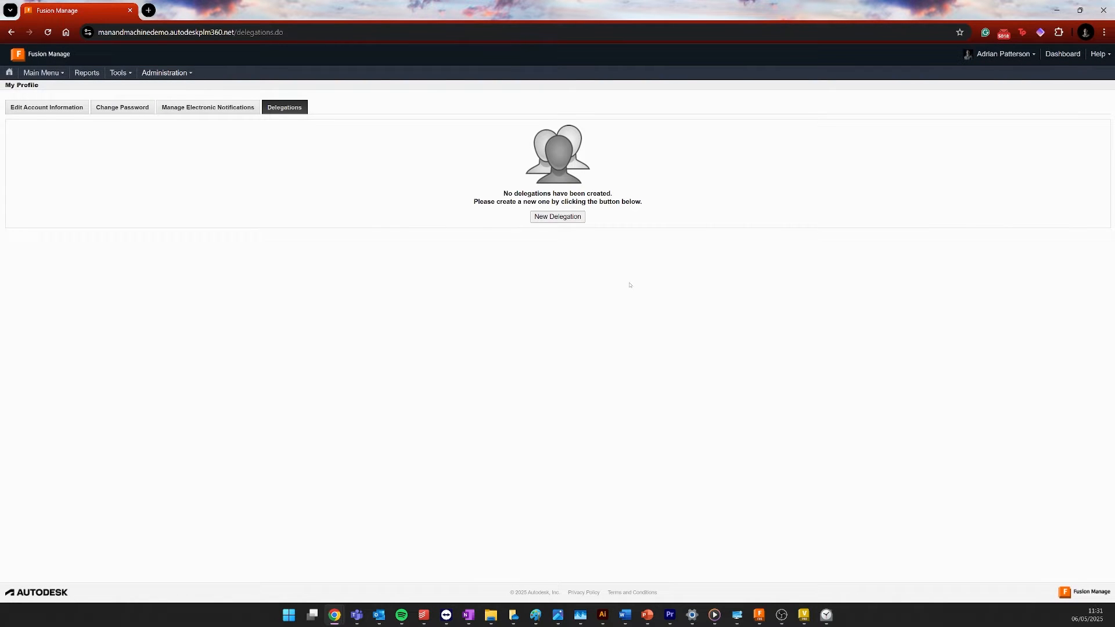
left_click(557, 217)
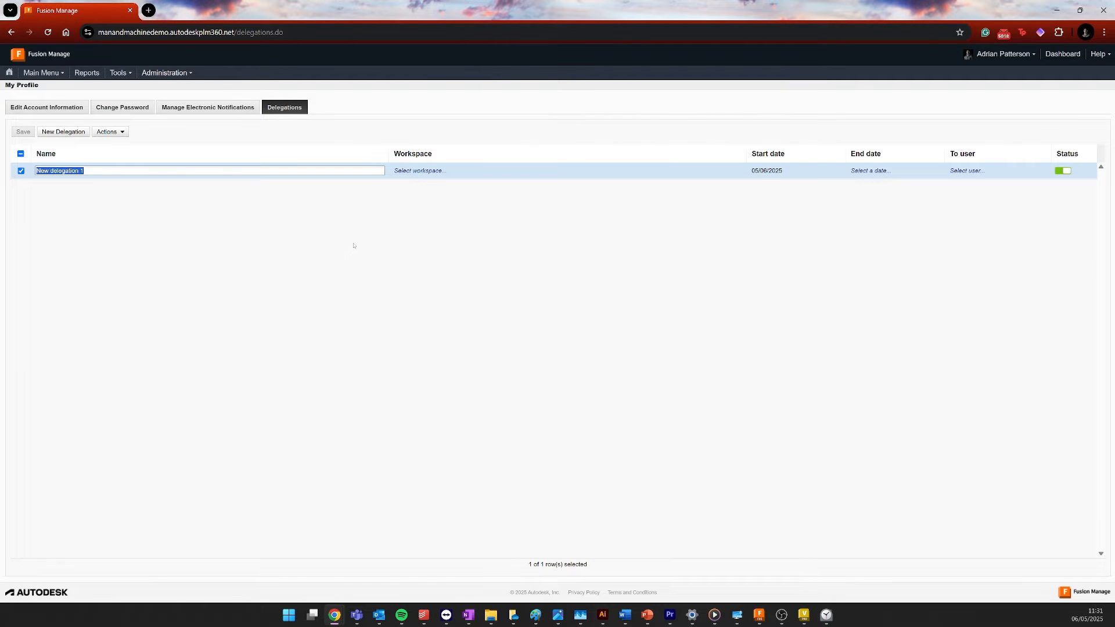
type("Annual Leave")
left_click(540, 171)
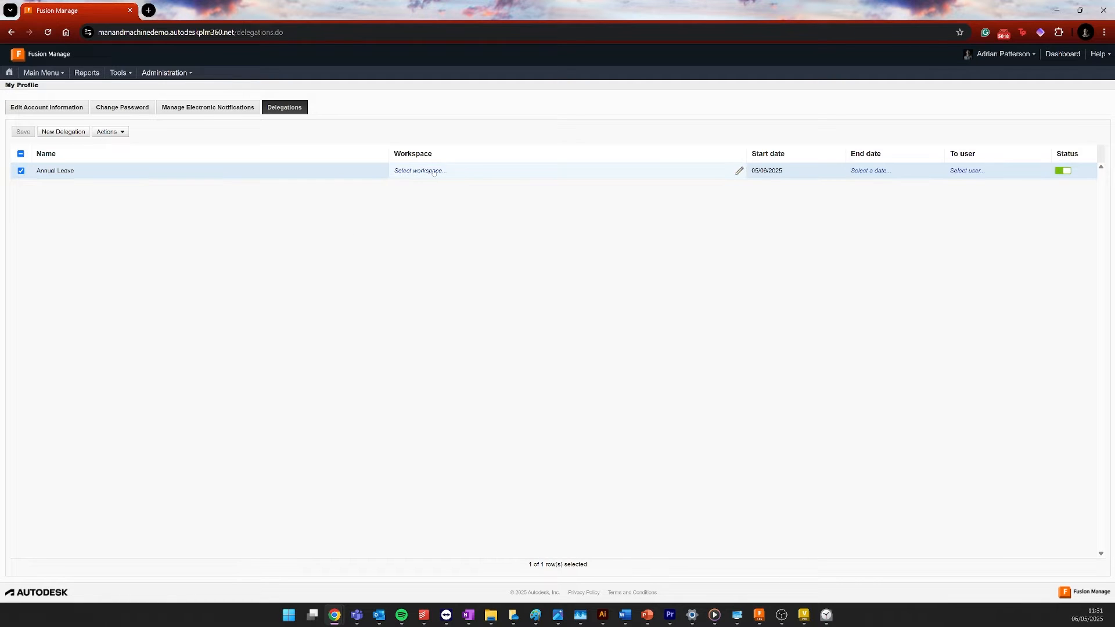
Step: Set the Annual Leave delegation's workspace to Quality Inspections
left_click(736, 170)
left_click(737, 170)
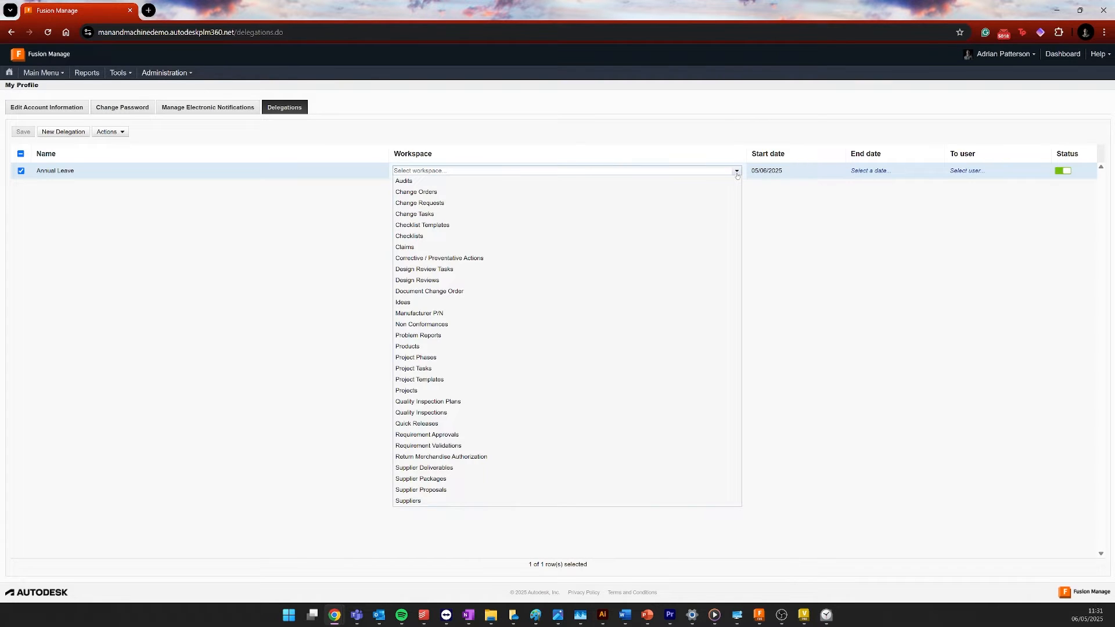
left_click(417, 413)
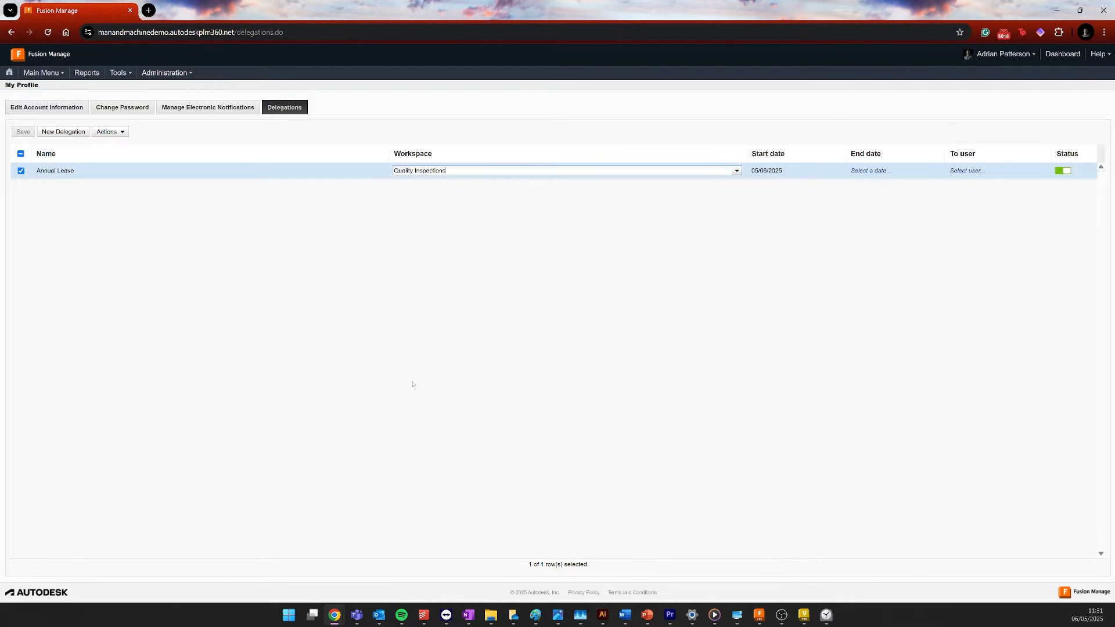
left_click(261, 300)
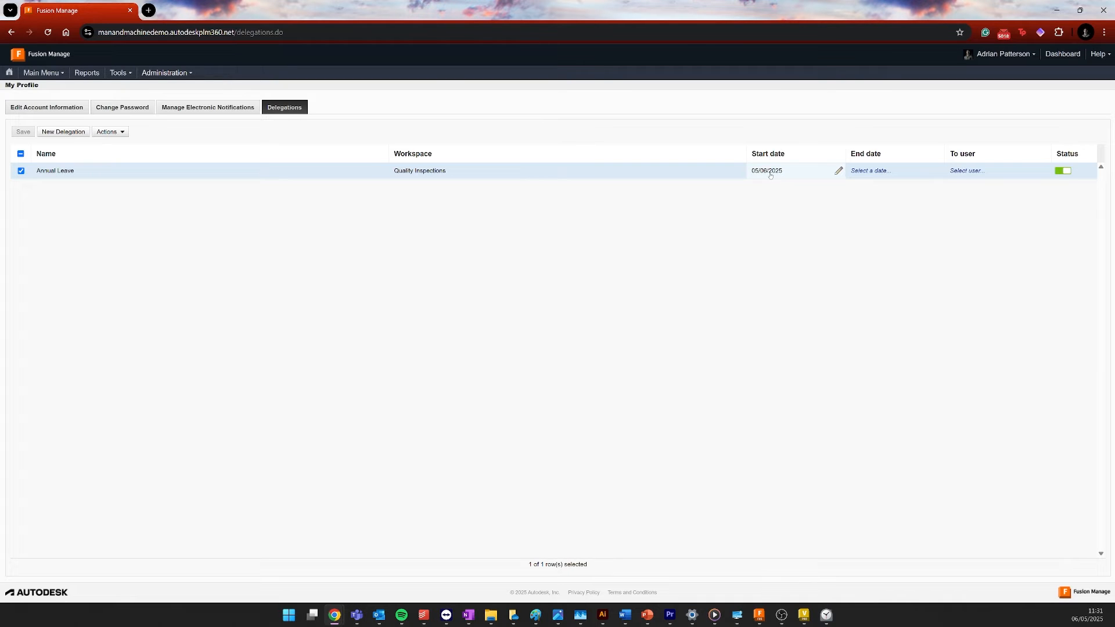
Step: Set the Annual Leave delegation's end date to 05/08/2025
double_click(879, 170)
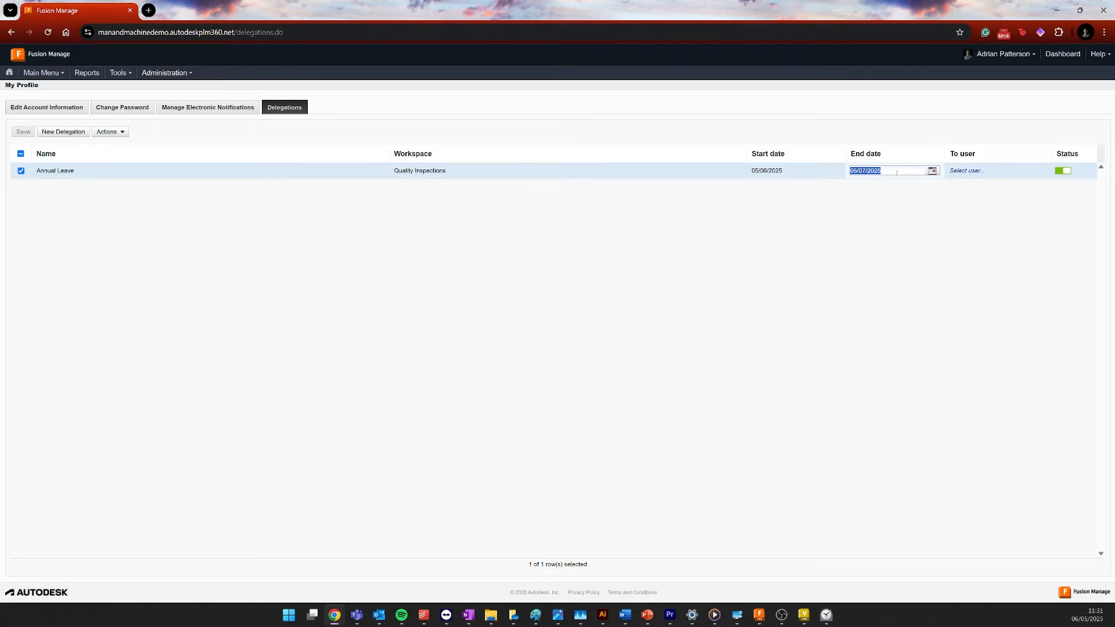
left_click(930, 172)
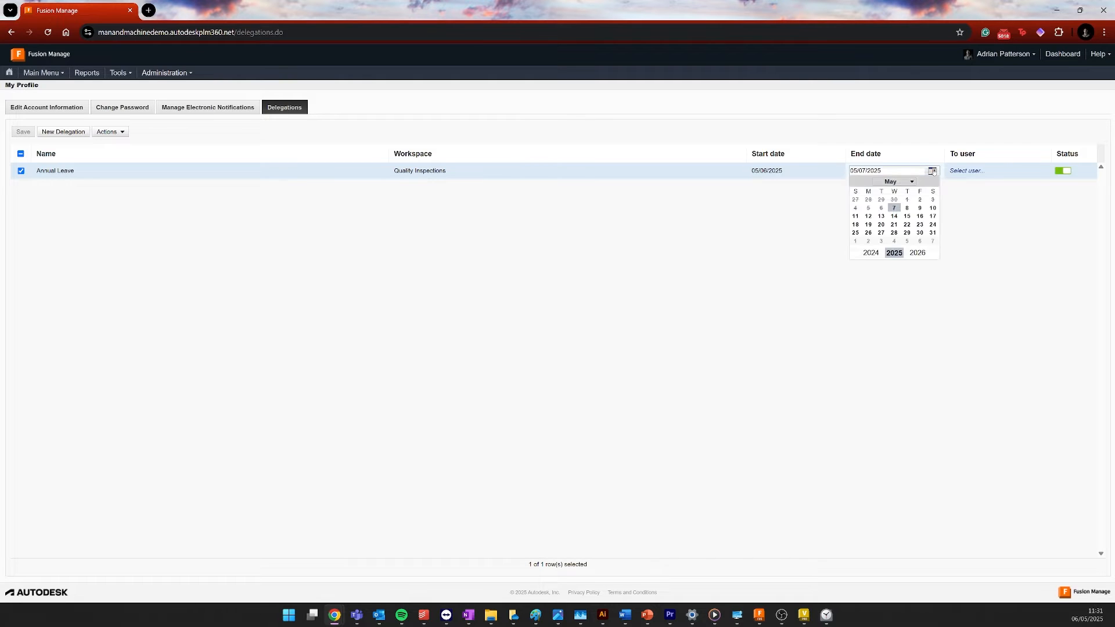
left_click(906, 211)
left_click(878, 261)
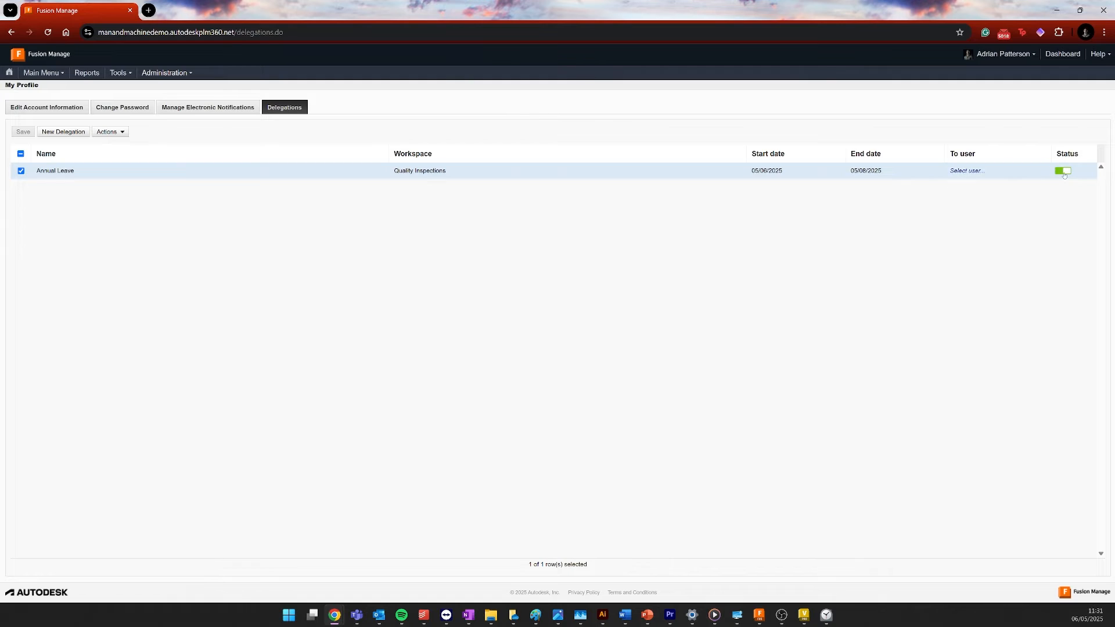
Step: Assign a colleague as the user who receives the Annual Leave delegation
mouse_move(1048, 173)
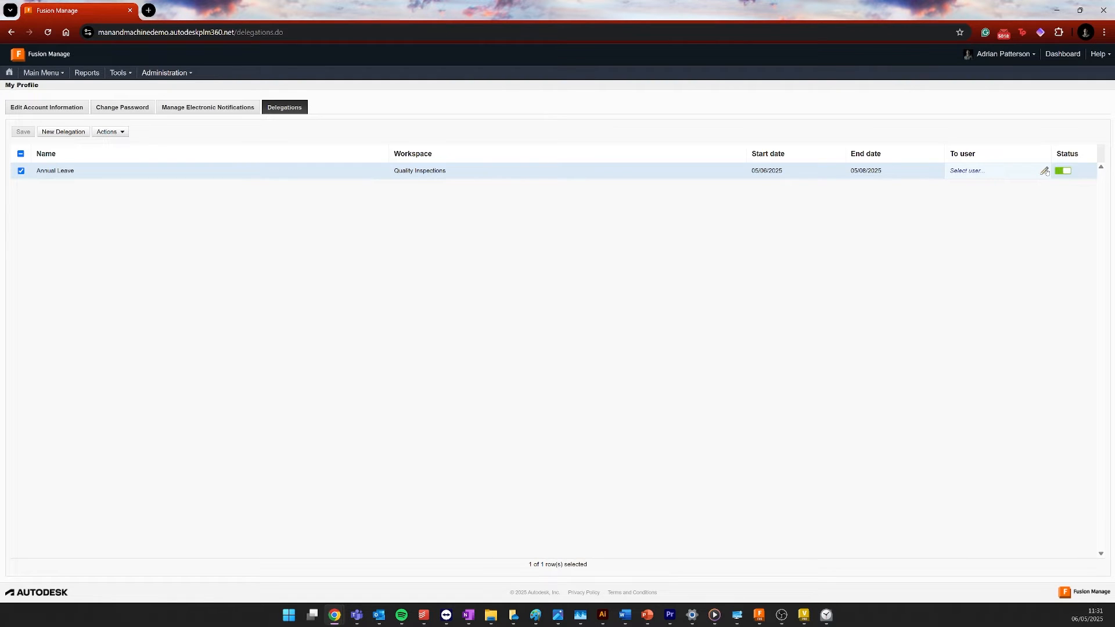
left_click(975, 172)
left_click(1040, 172)
left_click(1020, 192)
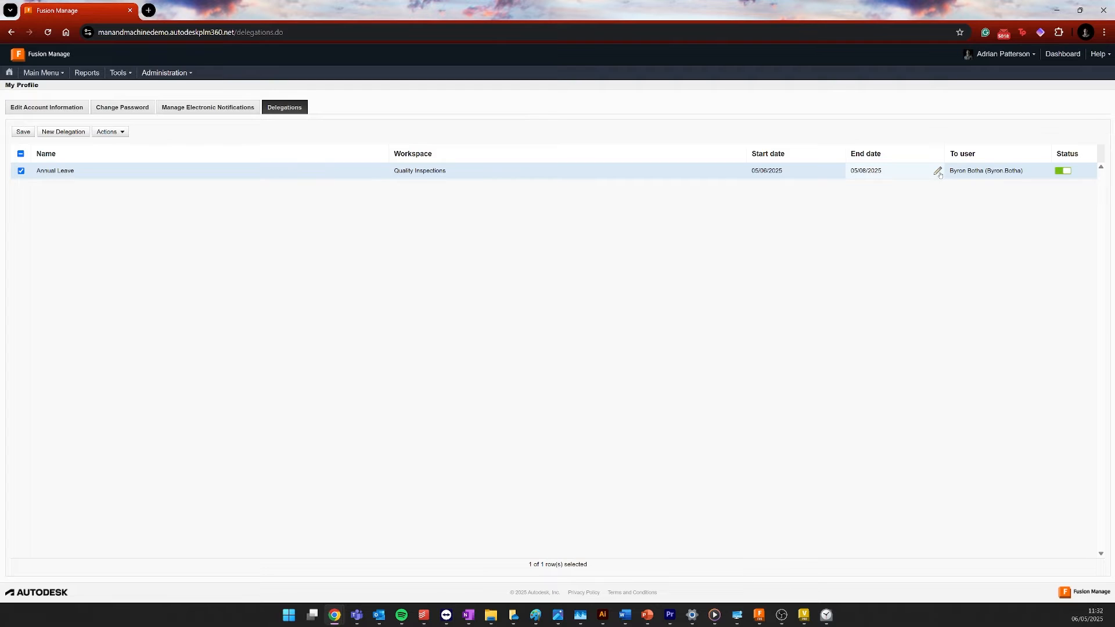
Step: Change the Annual Leave delegation's end date to 05/07/2025 and save the delegation
left_click(937, 171)
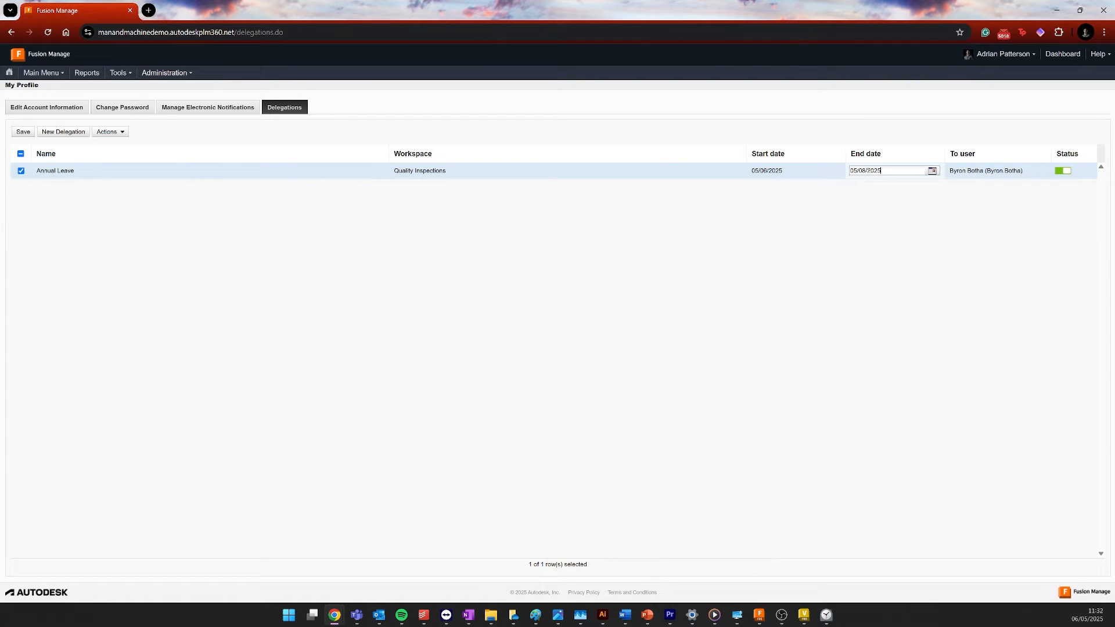
key("BackSpace")
type("7")
left_click(931, 249)
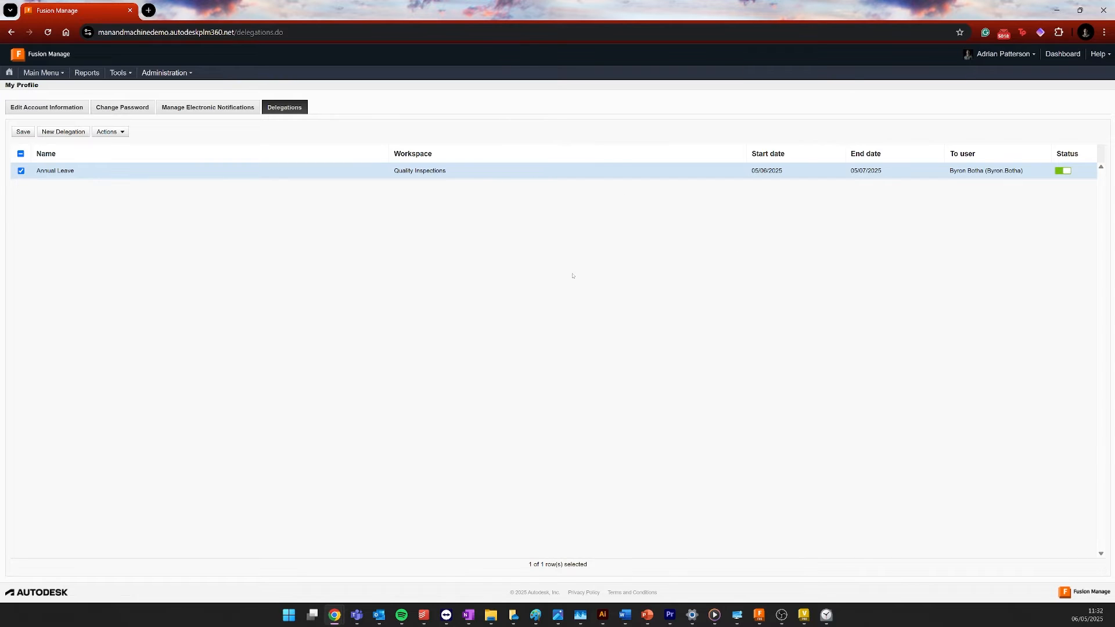
left_click(22, 132)
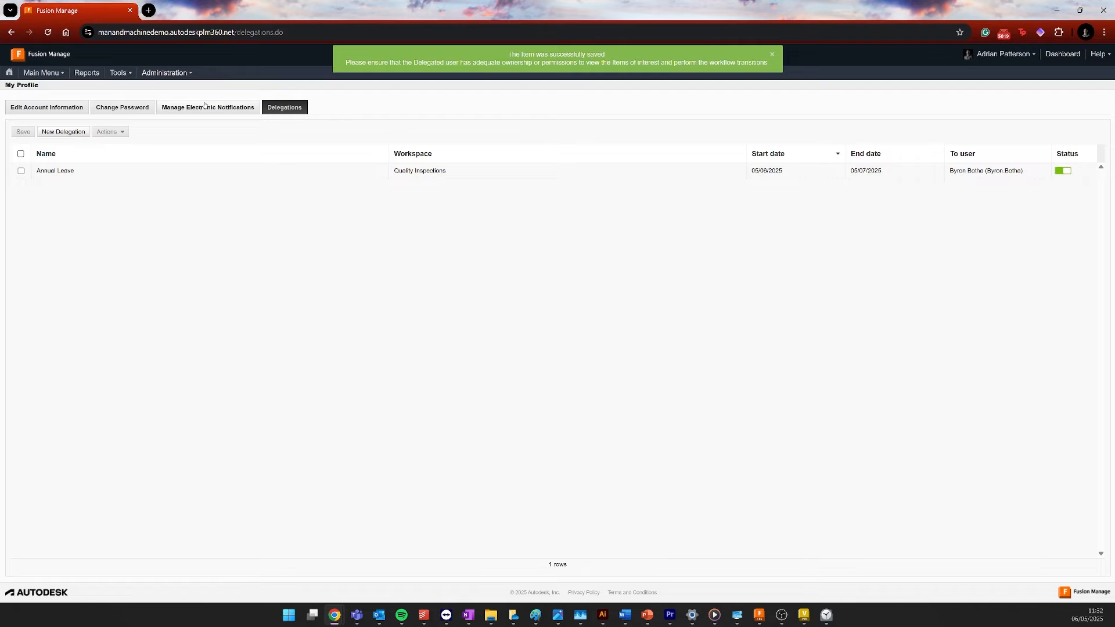
Step: Leave the personal delegations page and return to the main dashboard
left_click(55, 54)
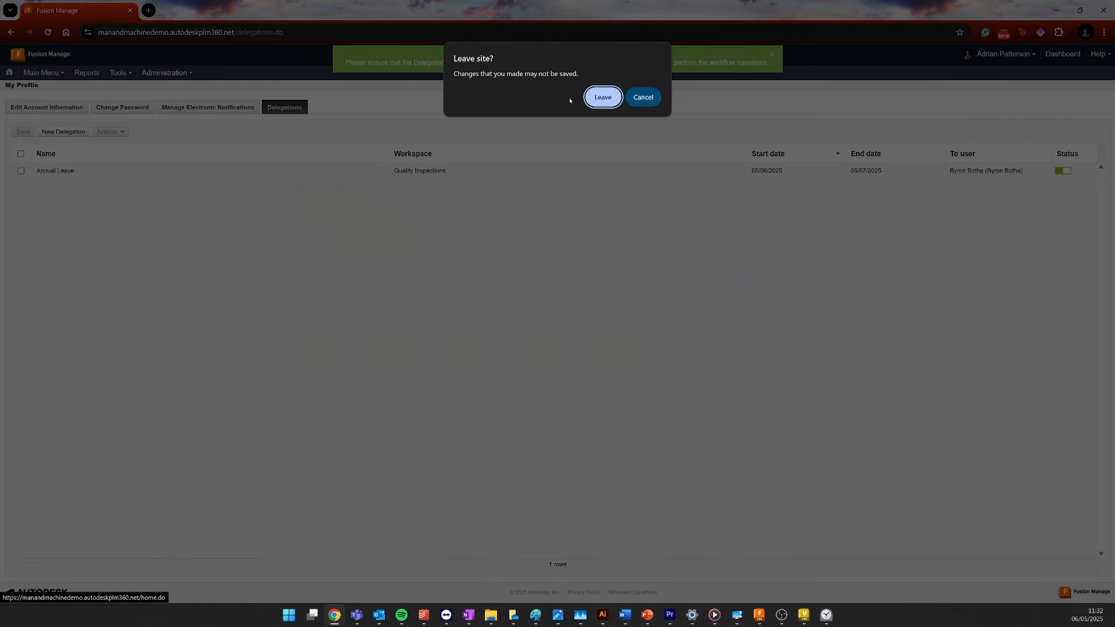
left_click(642, 99)
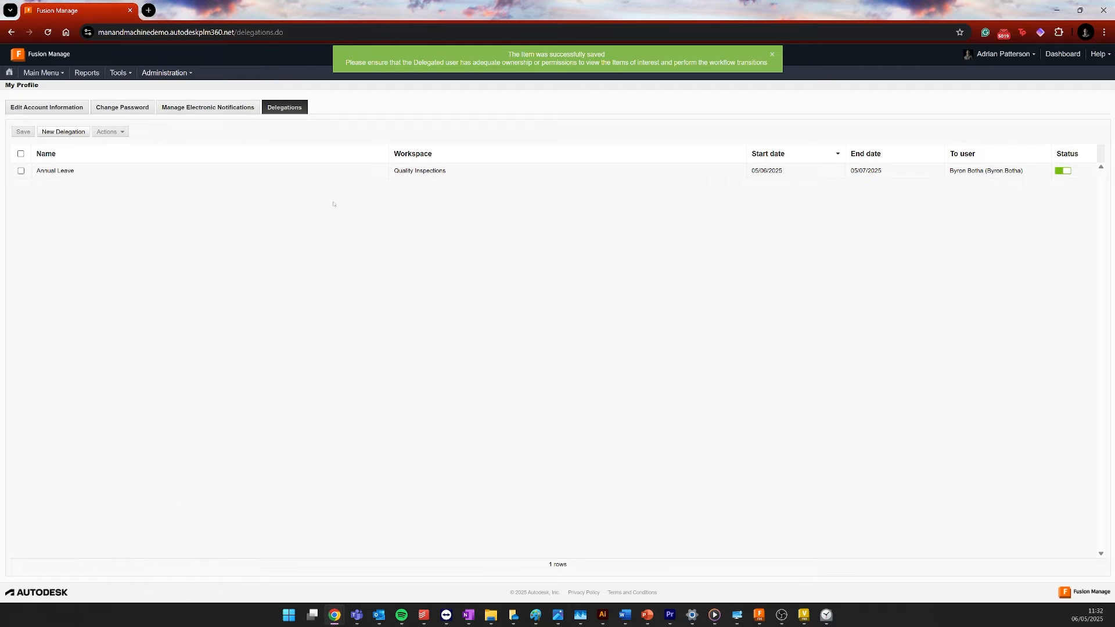
left_click(47, 54)
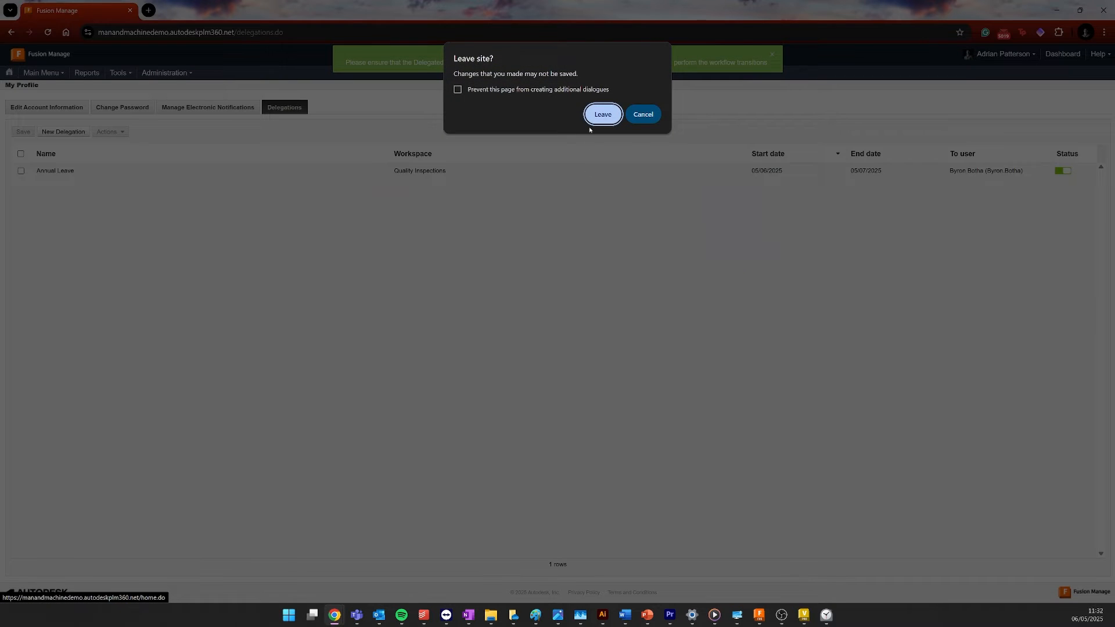
key("Return")
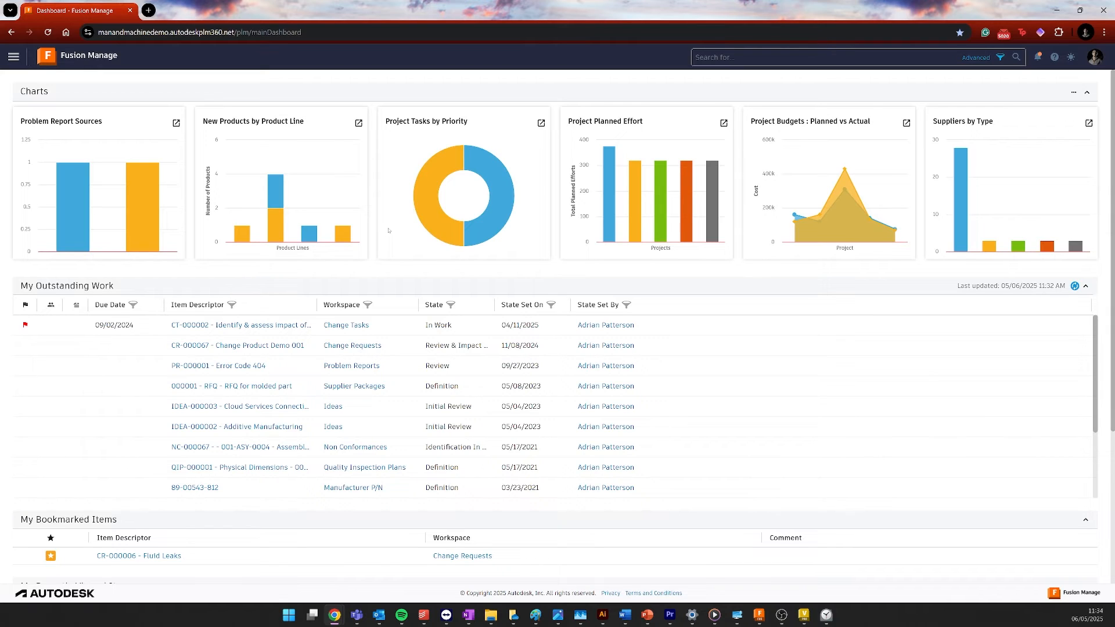
Step: Open the Delegation Manager in the administrator's System Configuration
left_click(13, 58)
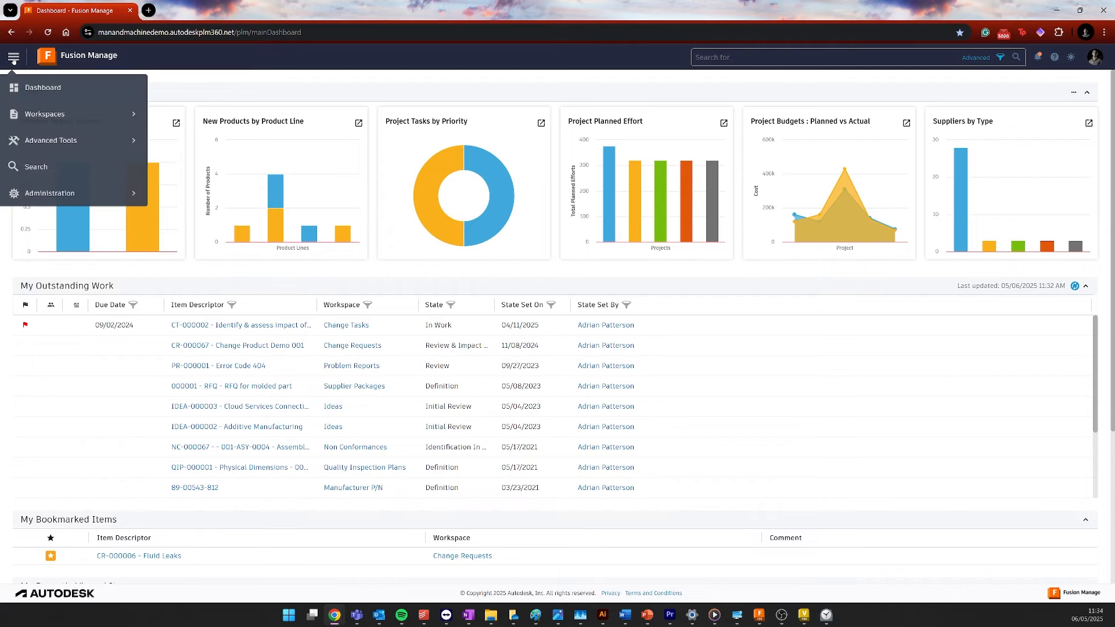
left_click(46, 196)
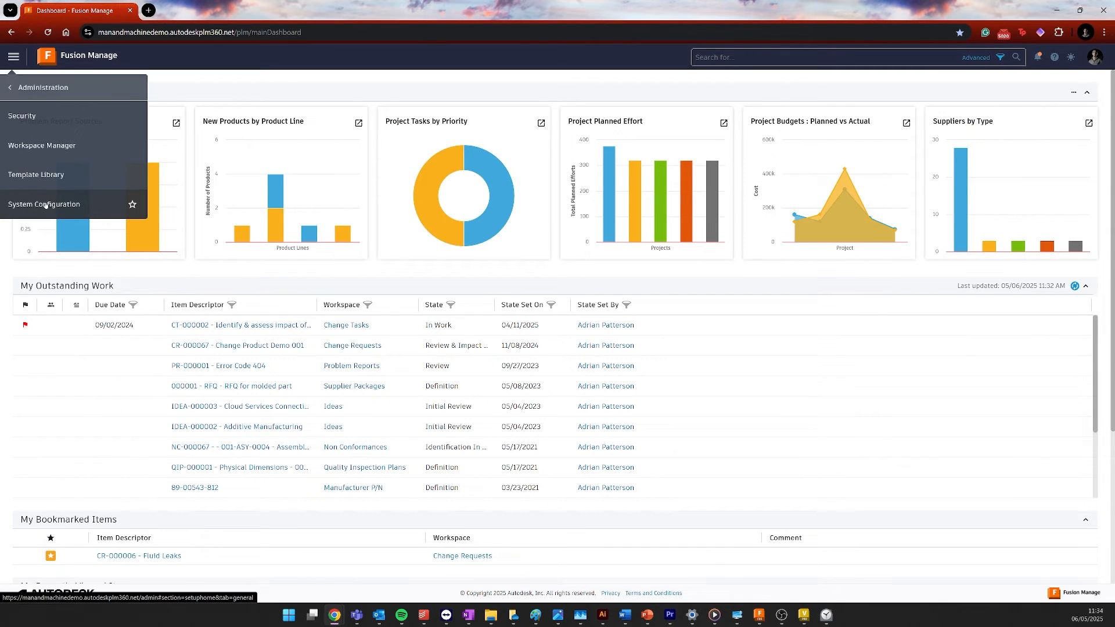
left_click(47, 203)
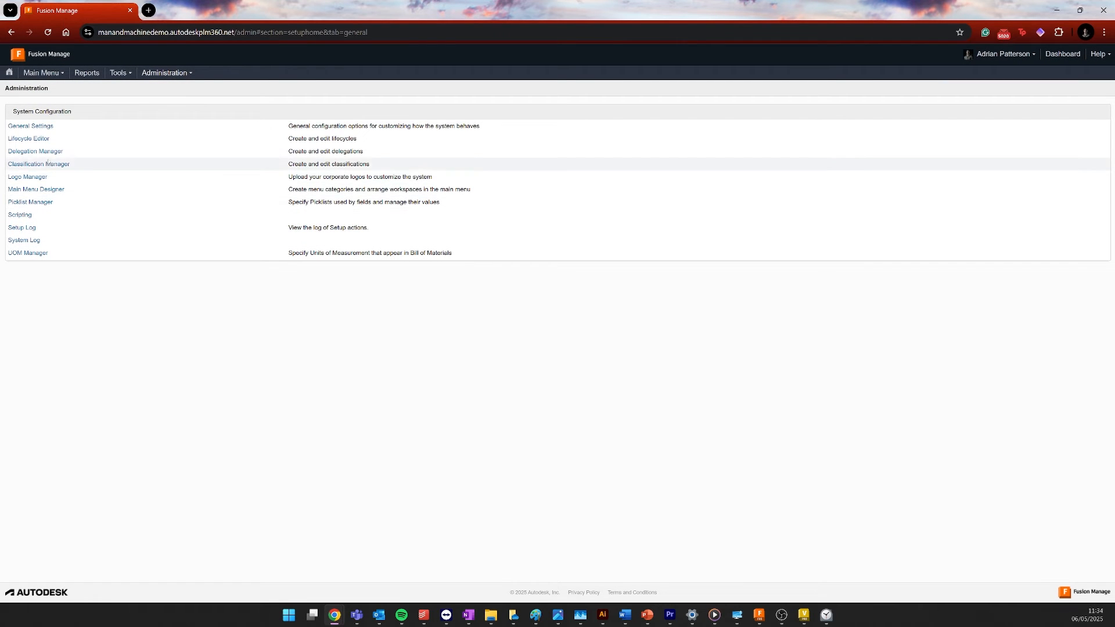
left_click(49, 152)
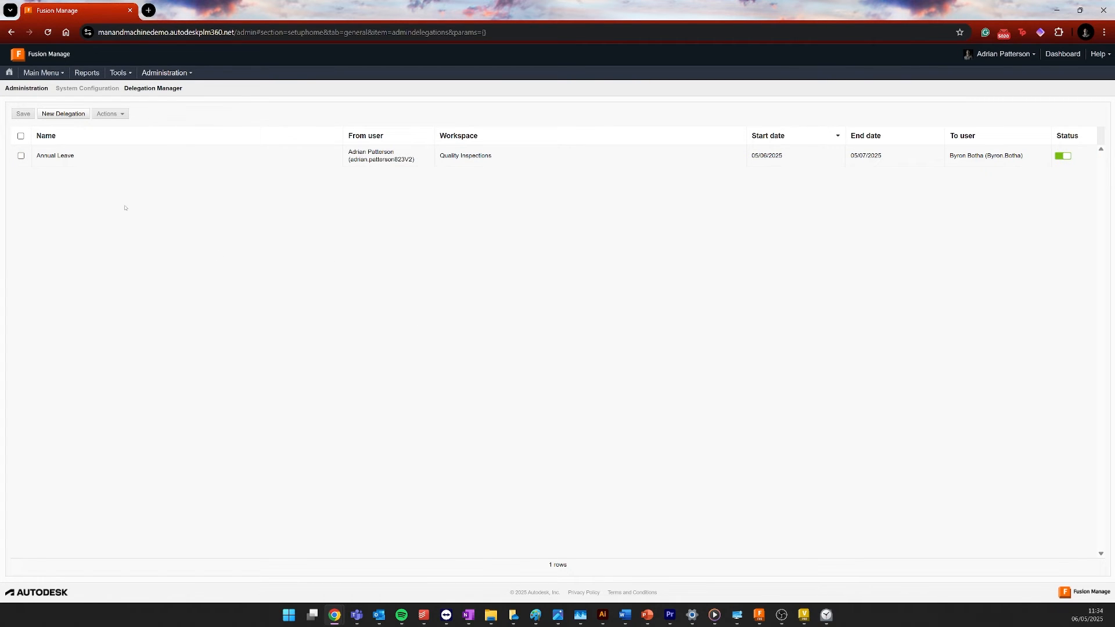
Step: Create a delegation named with the absent employee's first name plus "Annual Leave" and set that employee as the delegating user
left_click(71, 115)
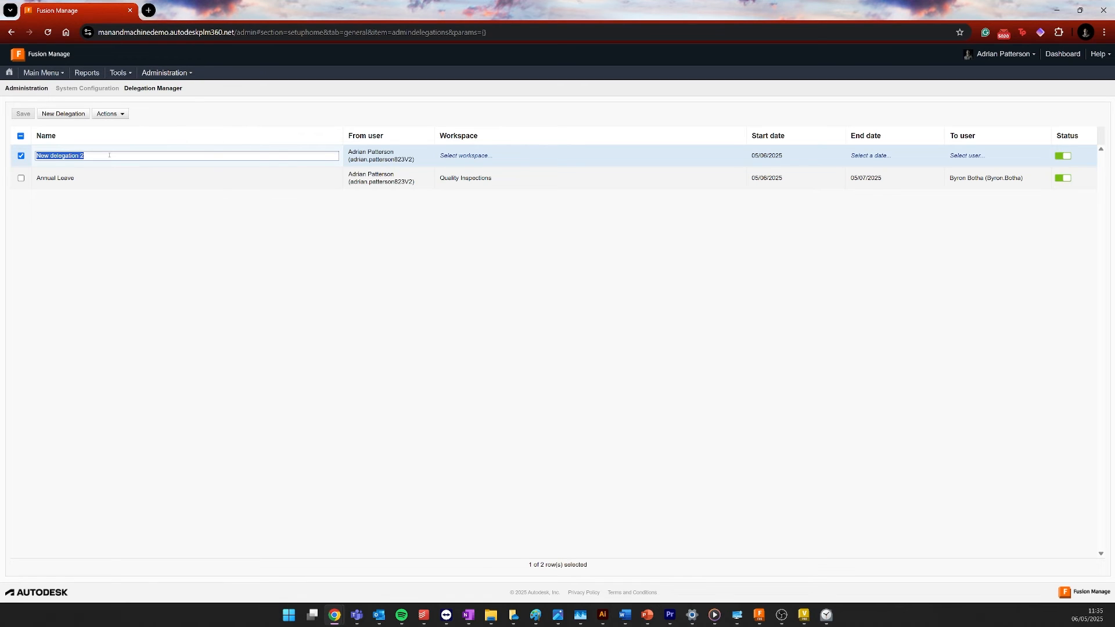
type("Cameron Annual Leave")
key("Return")
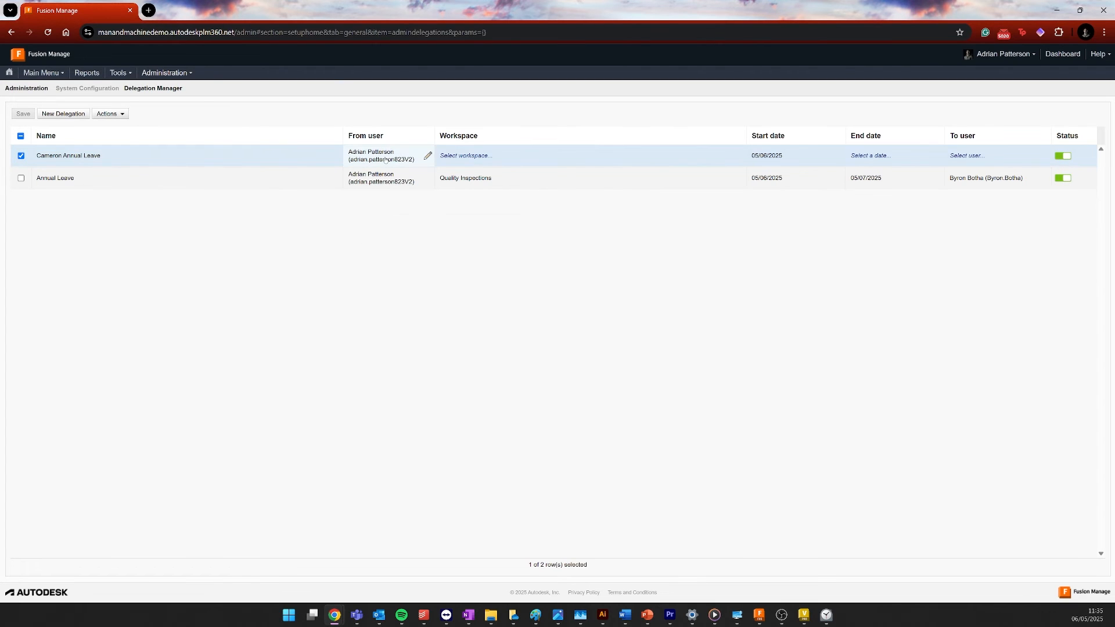
left_click(428, 157)
left_click(426, 152)
left_click(405, 199)
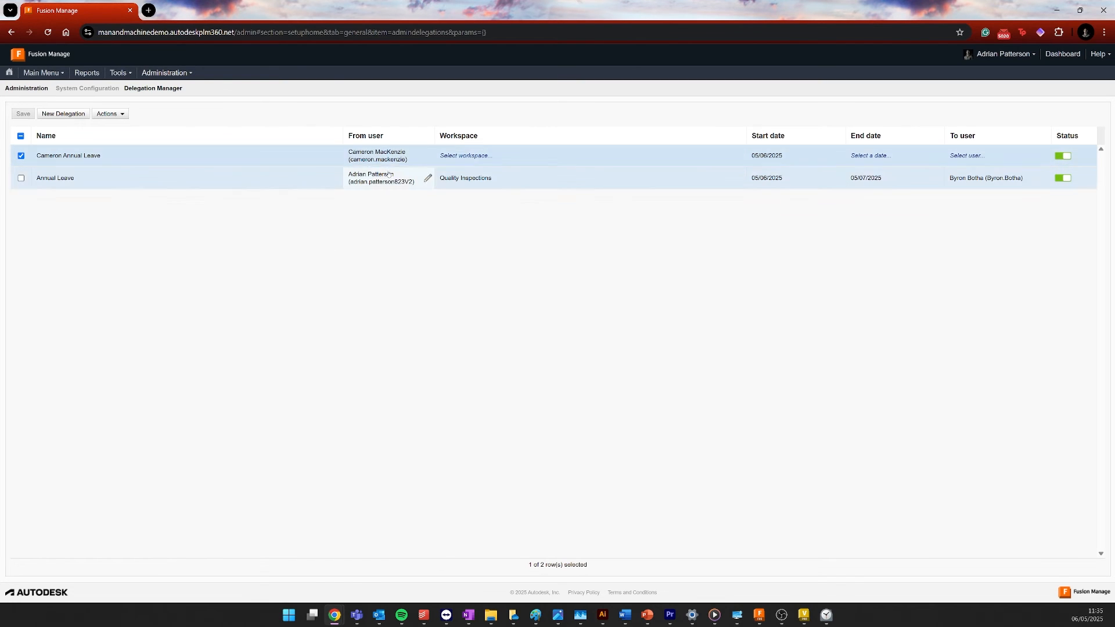
Step: Set the employee's new delegation to the Change Requests workspace with end date 05/07/2025
left_click(739, 155)
left_click(738, 155)
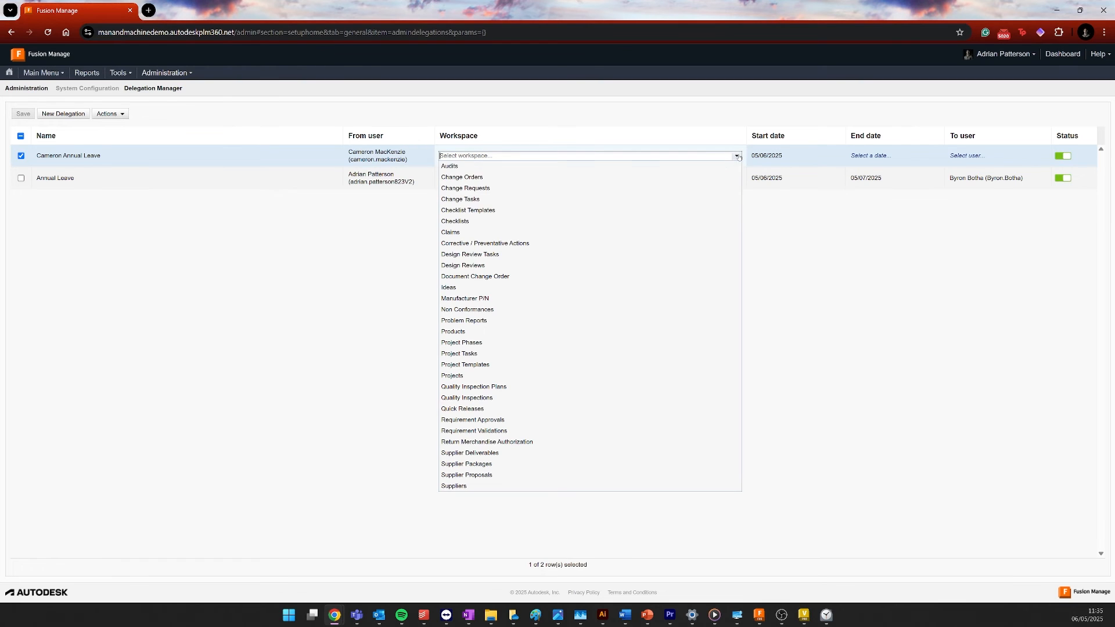
left_click(505, 188)
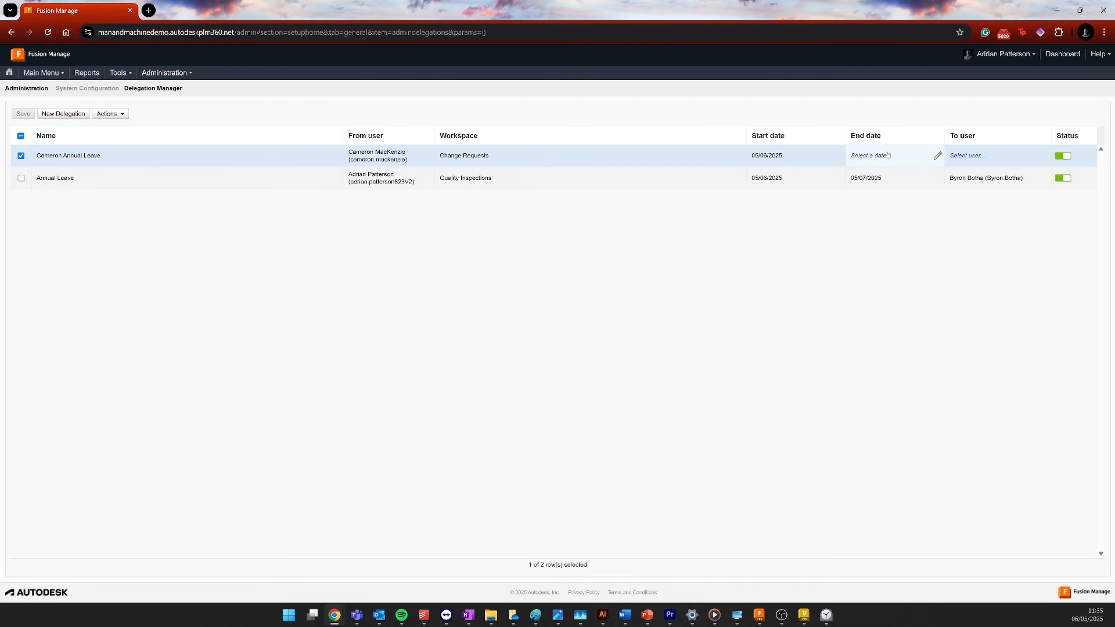
left_click(937, 157)
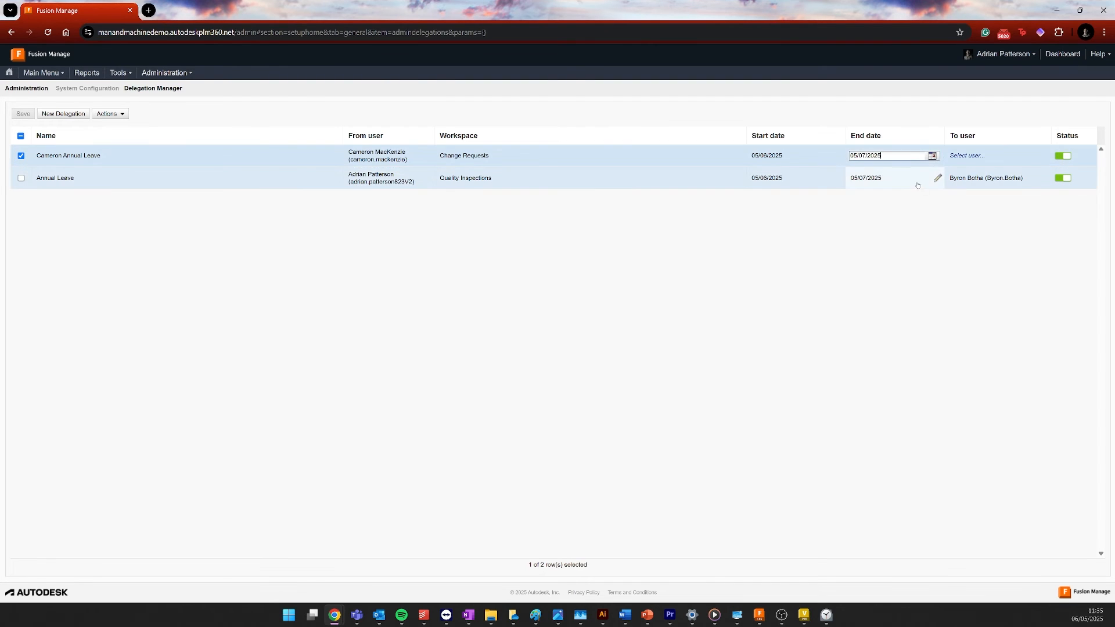
left_click(848, 251)
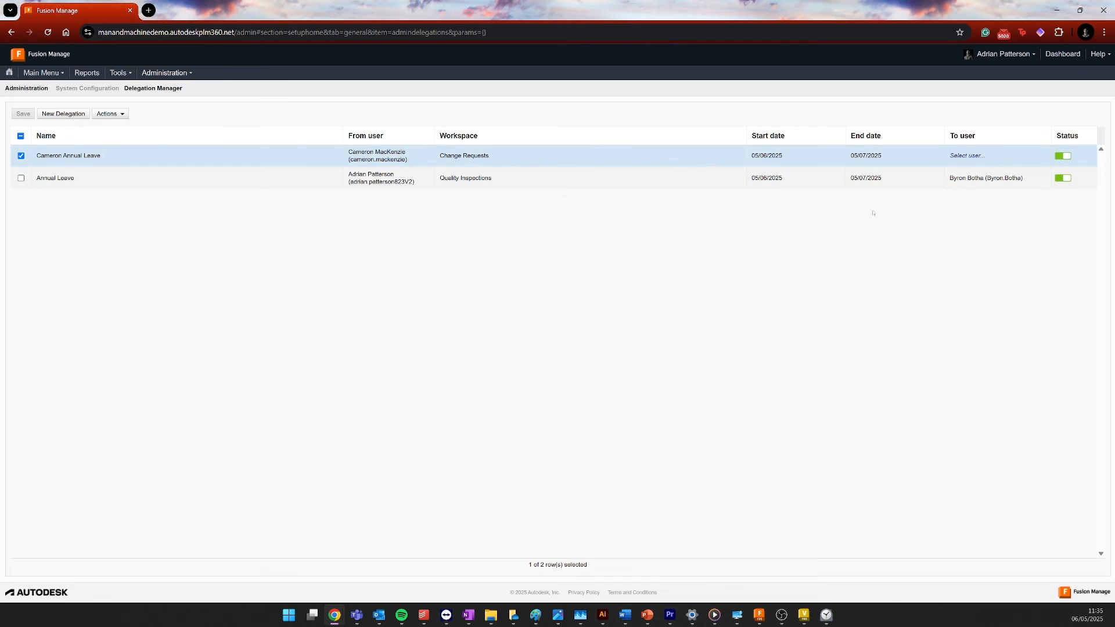
Step: Assign the same recipient as in the first delegation to the Change Requests delegation and save it
left_click(1041, 155)
left_click(1041, 157)
left_click(987, 177)
left_click(26, 115)
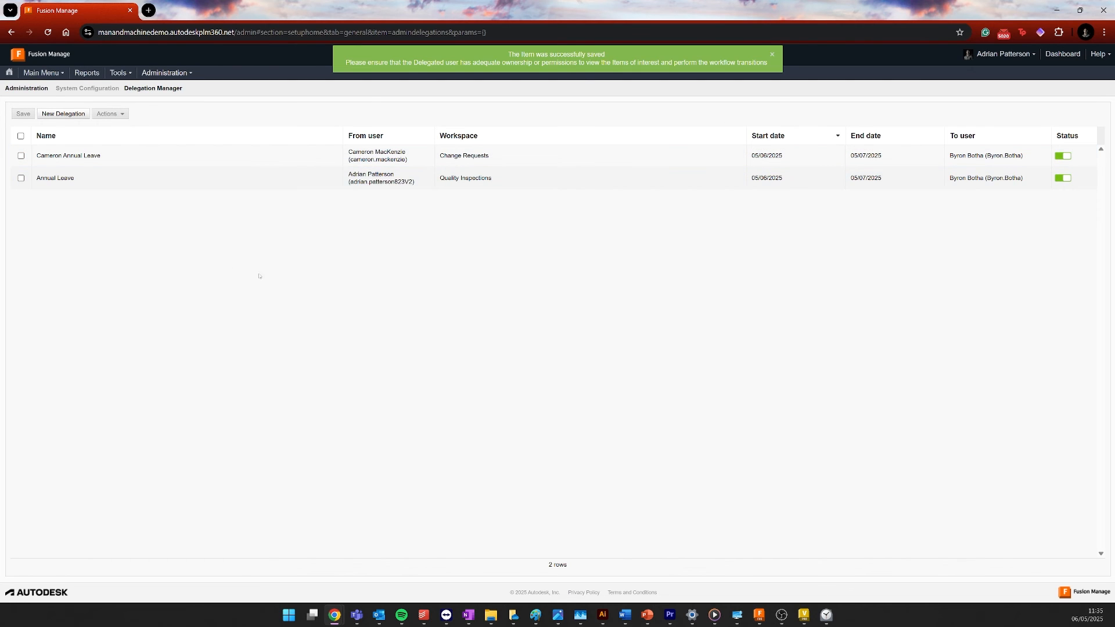
Step: Clone the employee's Change Requests delegation
left_click(21, 156)
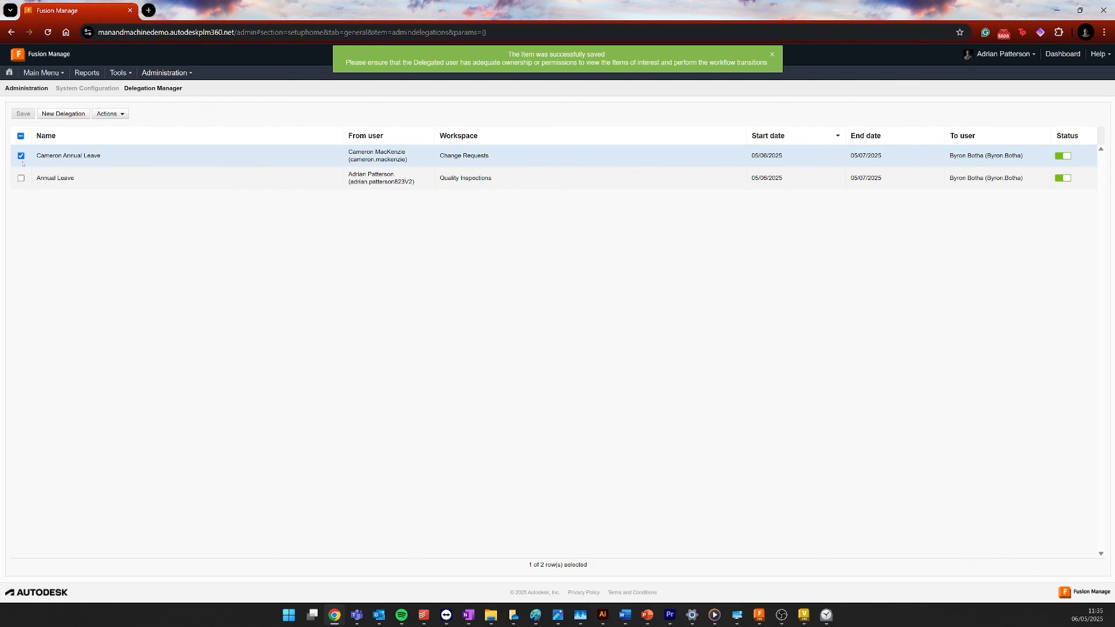
left_click(119, 116)
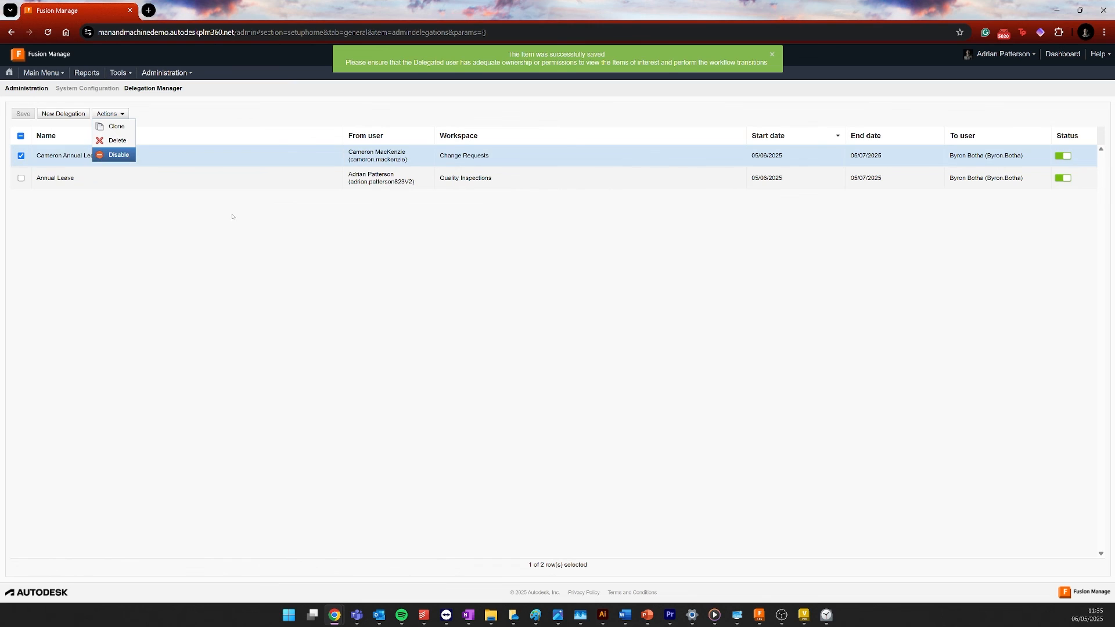
left_click(754, 314)
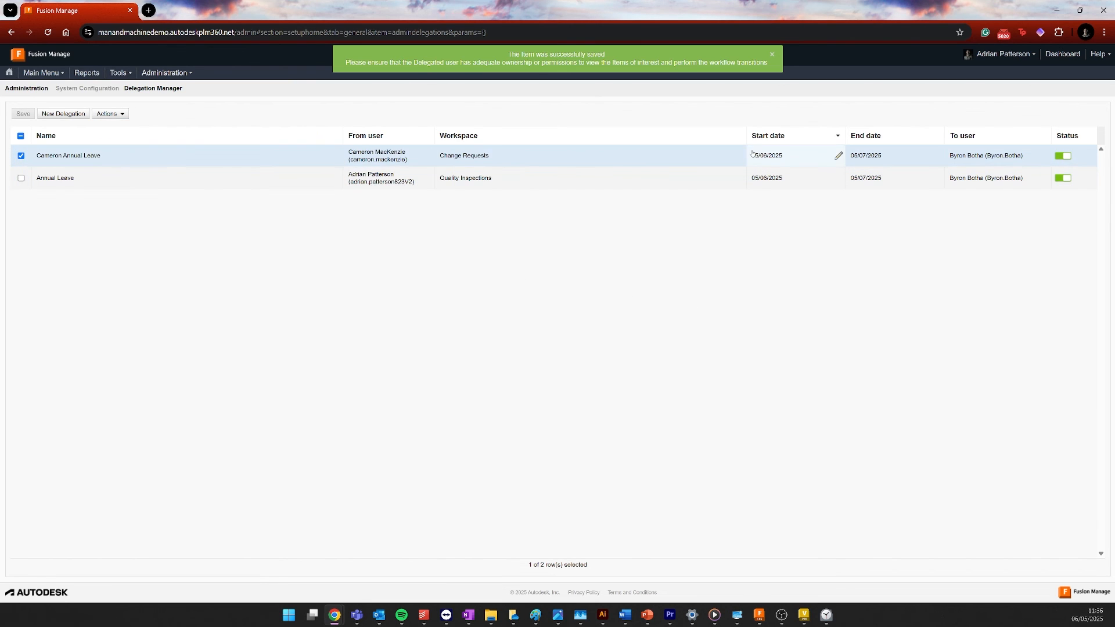
left_click(120, 114)
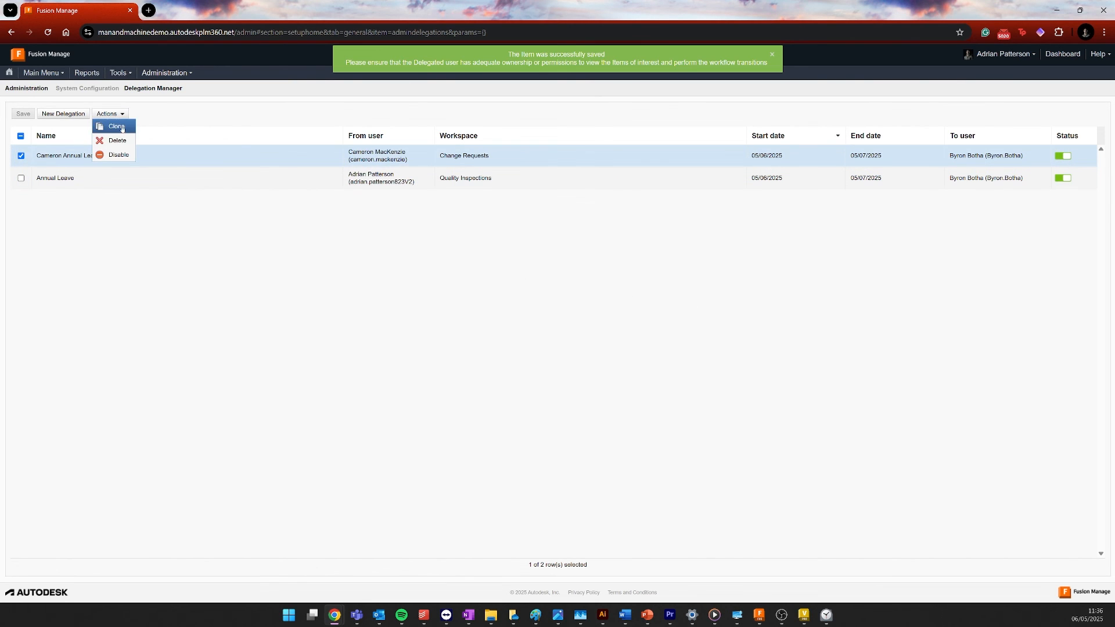
left_click(119, 130)
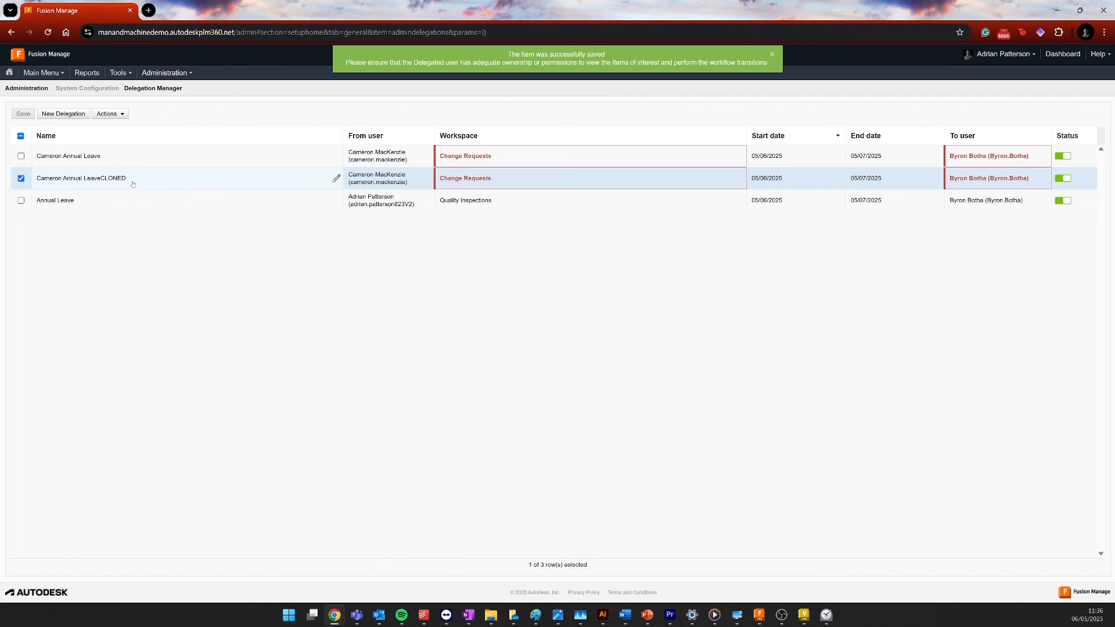
Step: Set the cloned delegation's workspace to Projects and save the change
left_click(739, 179)
left_click(738, 180)
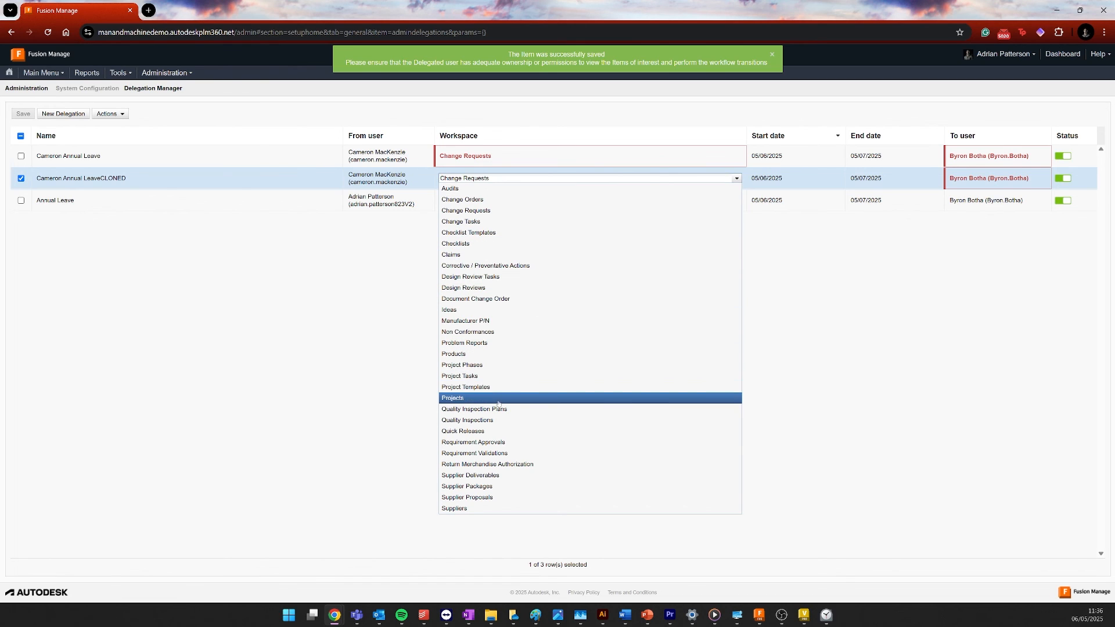
left_click(477, 397)
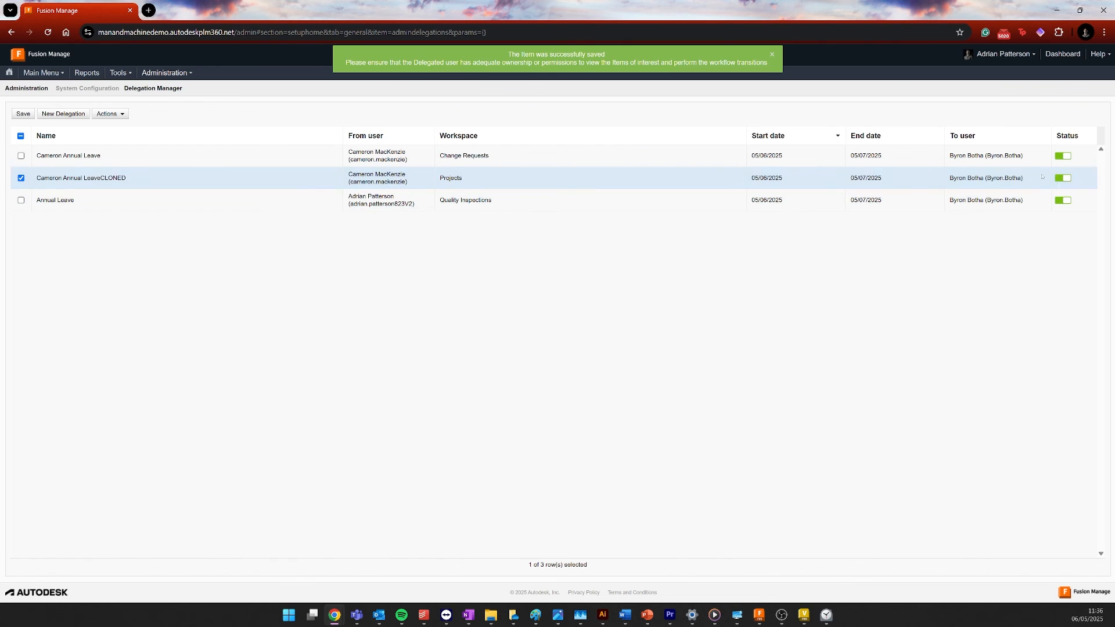
left_click(29, 113)
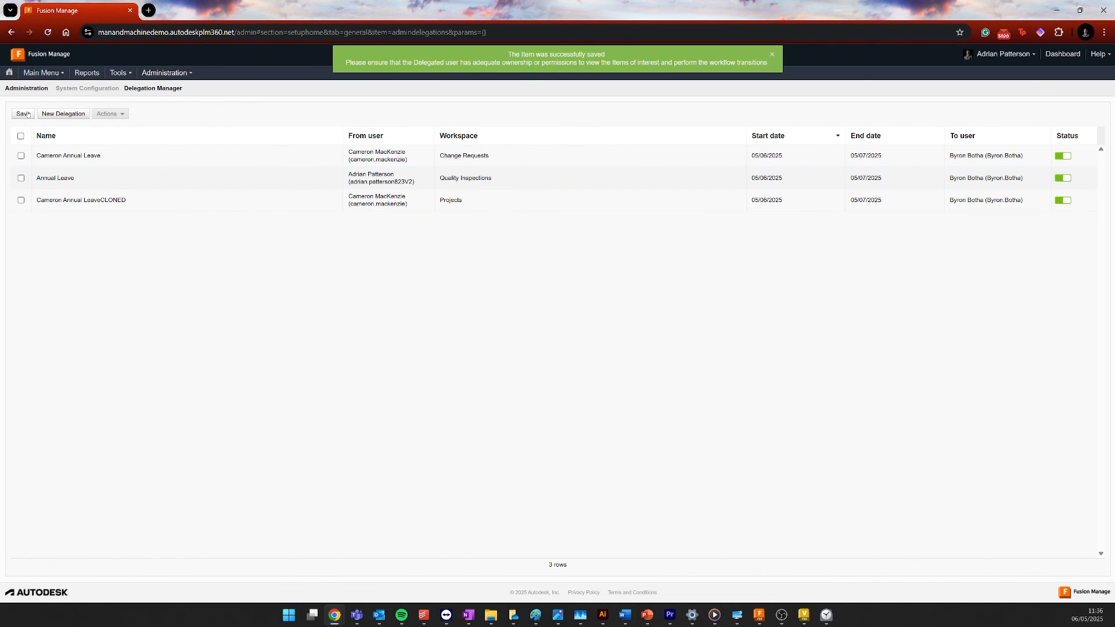